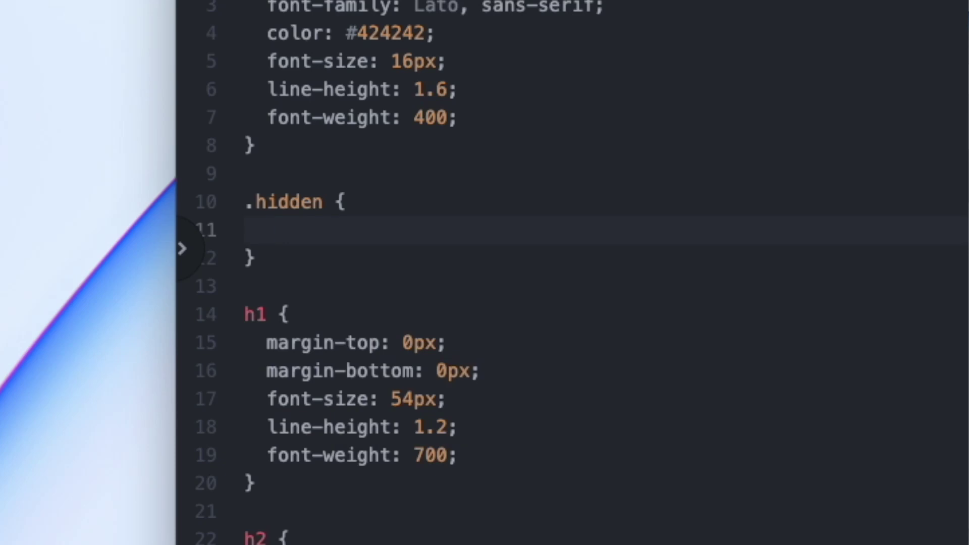
Set the .hidden rule to display: none and create the Hidden class
type("display: none;")
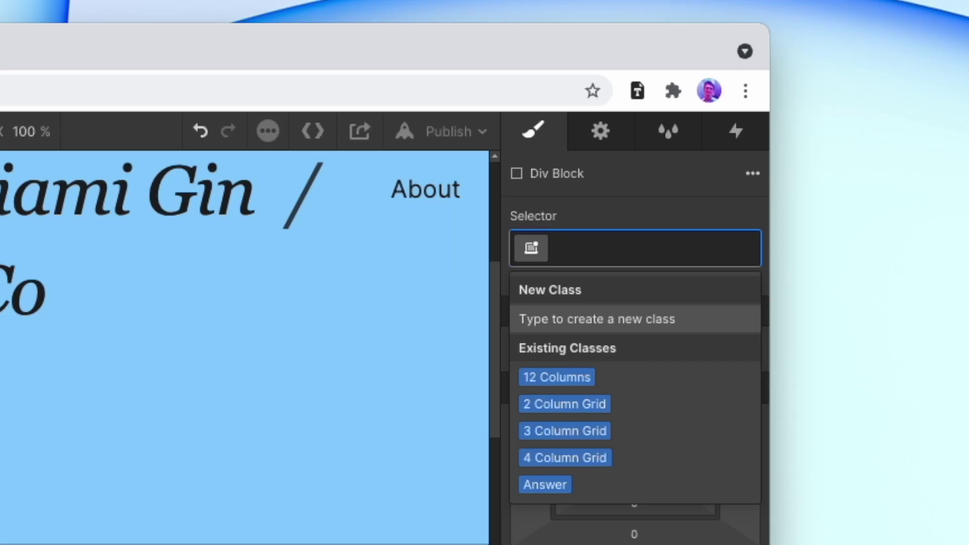
type("Hidden")
key("Return")
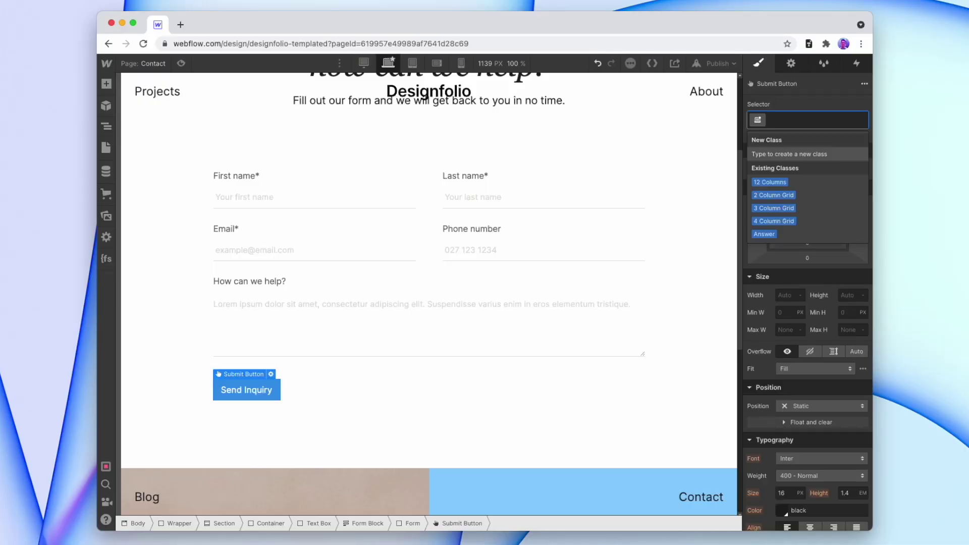
Give the Send Inquiry button the Button class plus the Outline combo class, after trying Light
type("tton")
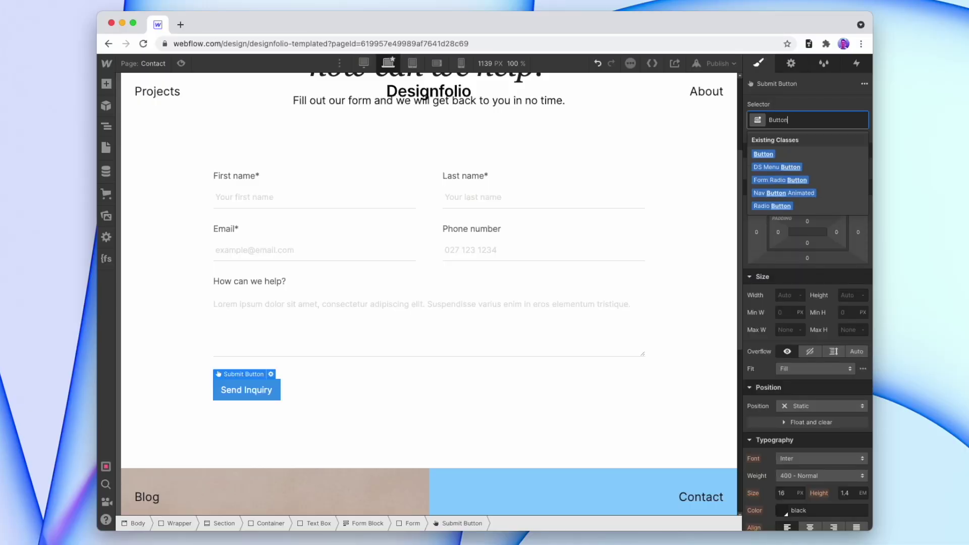
key("Return")
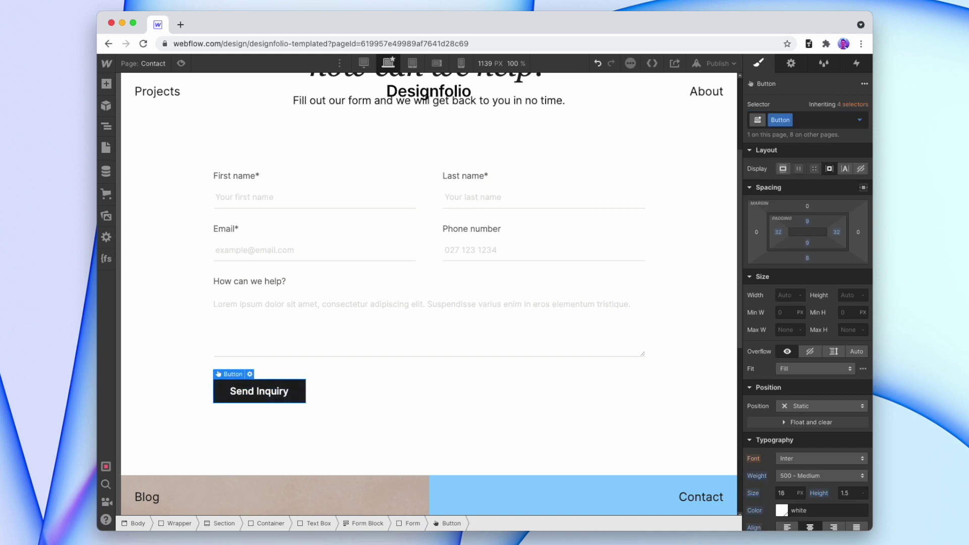
left_click(842, 123)
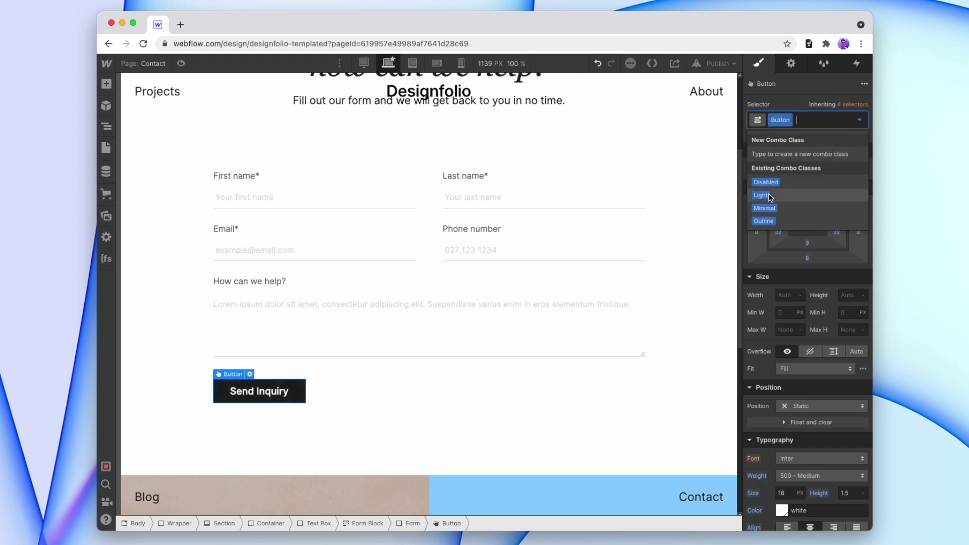
left_click(762, 195)
key("BackSpace")
left_click(762, 221)
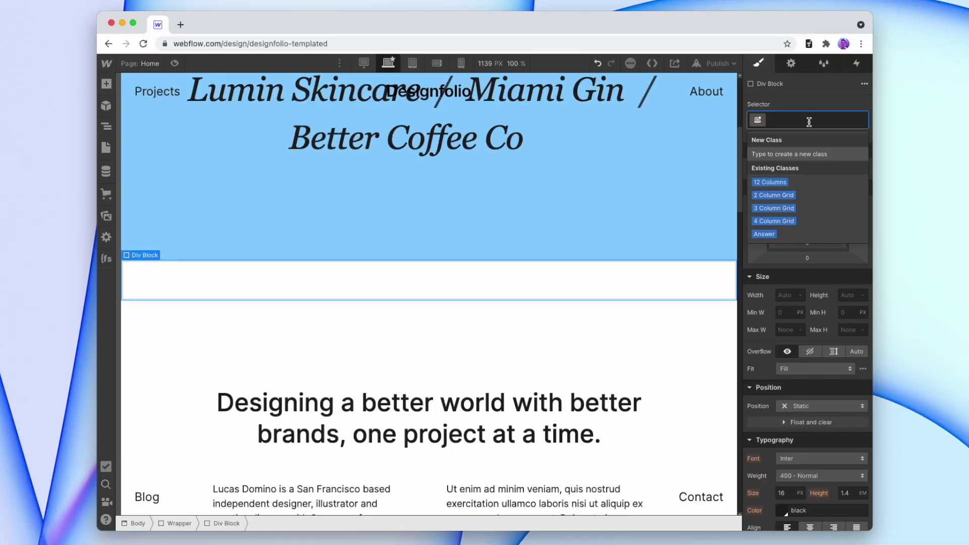
type("Opacity 50")
Create the Opacity 50 class and add it as a combo class to the Capabilities image
key("Return")
scroll(842, 271, "down", 10)
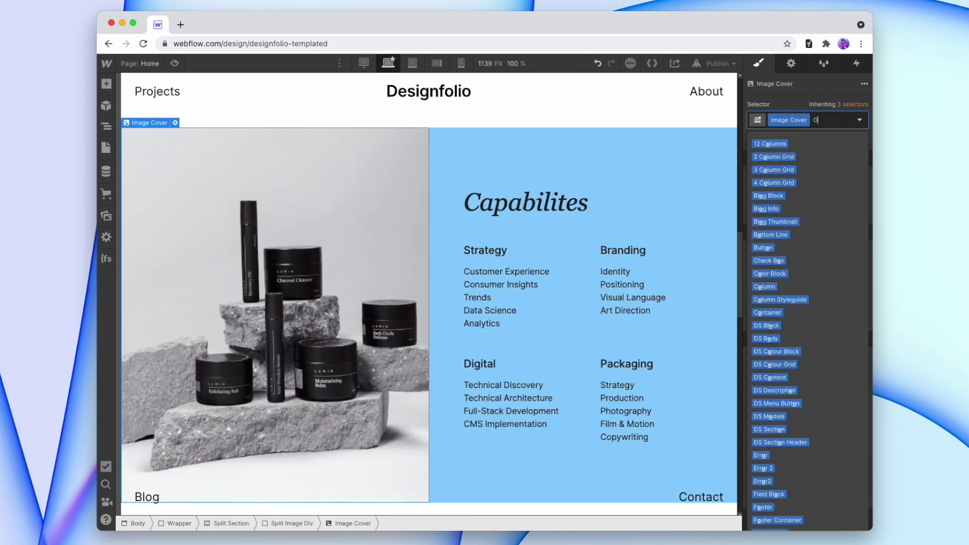
type("Opacity")
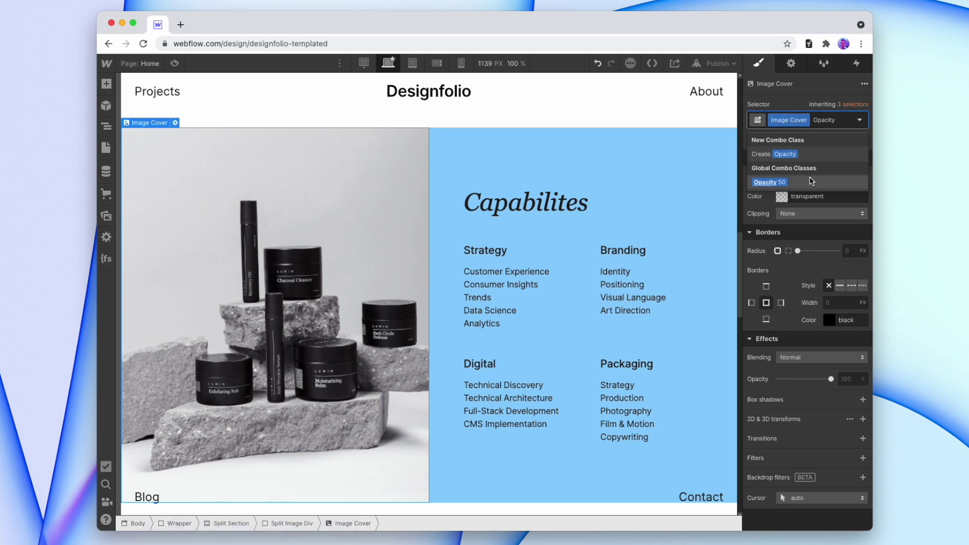
left_click(811, 181)
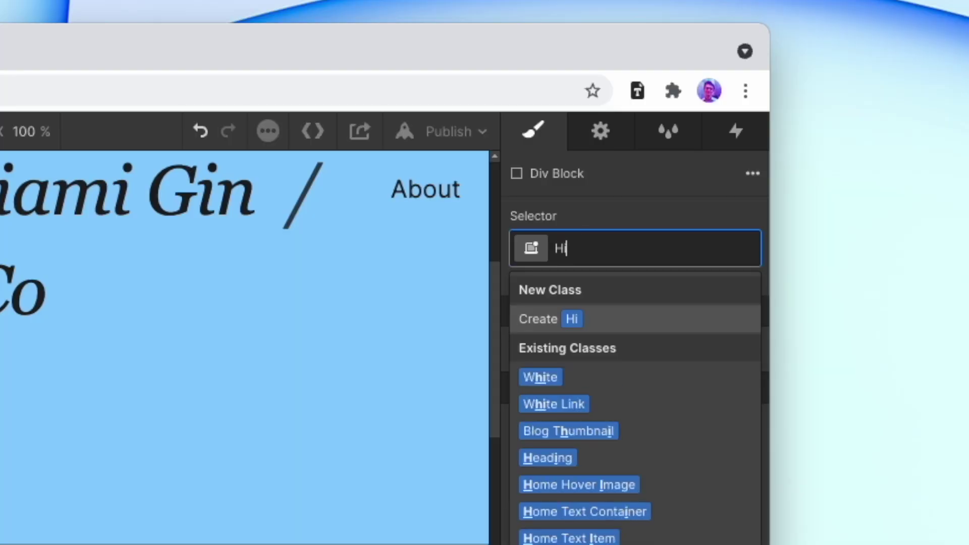
Create the Hidden class and apply it to hide the My Story section
type("dden")
key("Return")
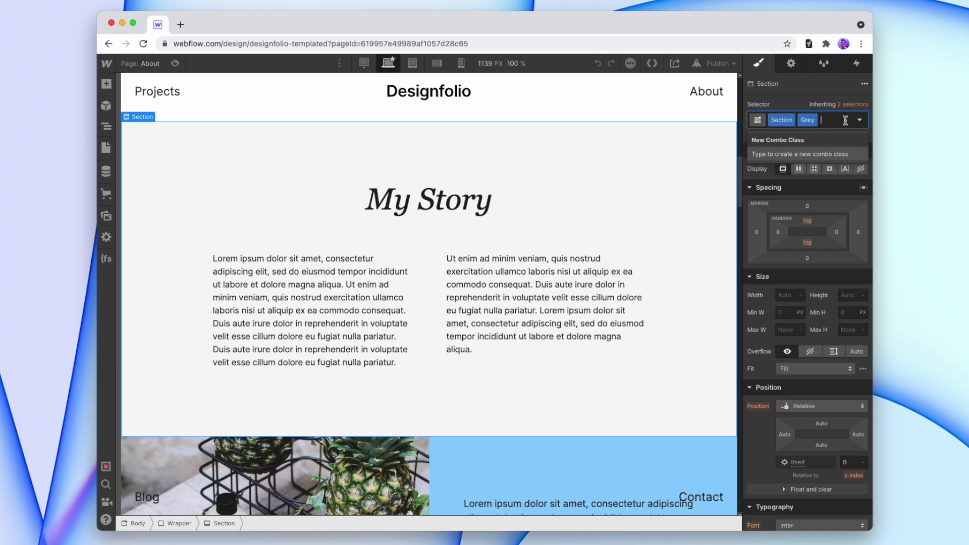
left_click(853, 119)
type("Hidden")
key("Return")
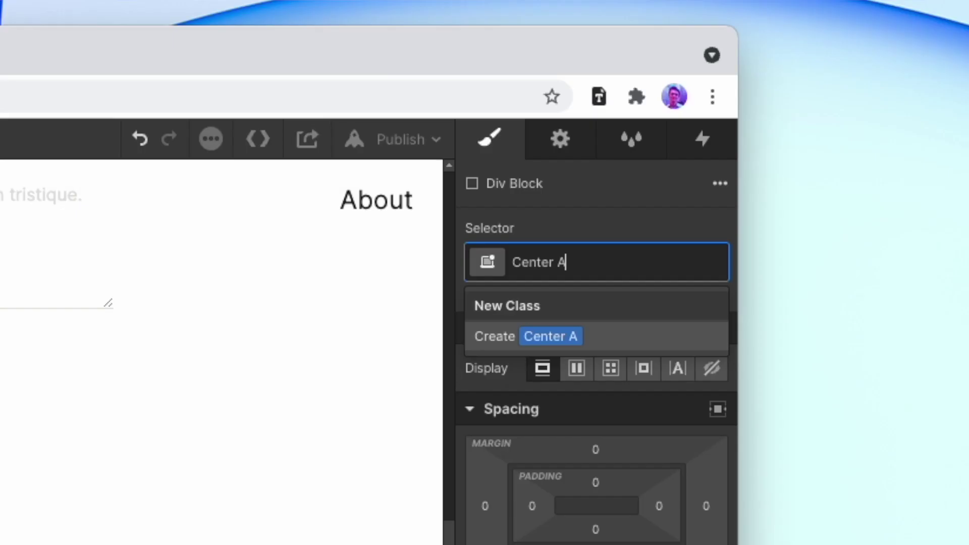
Create a Center Align class with auto side margins and add it to the greeting text box
key("Return")
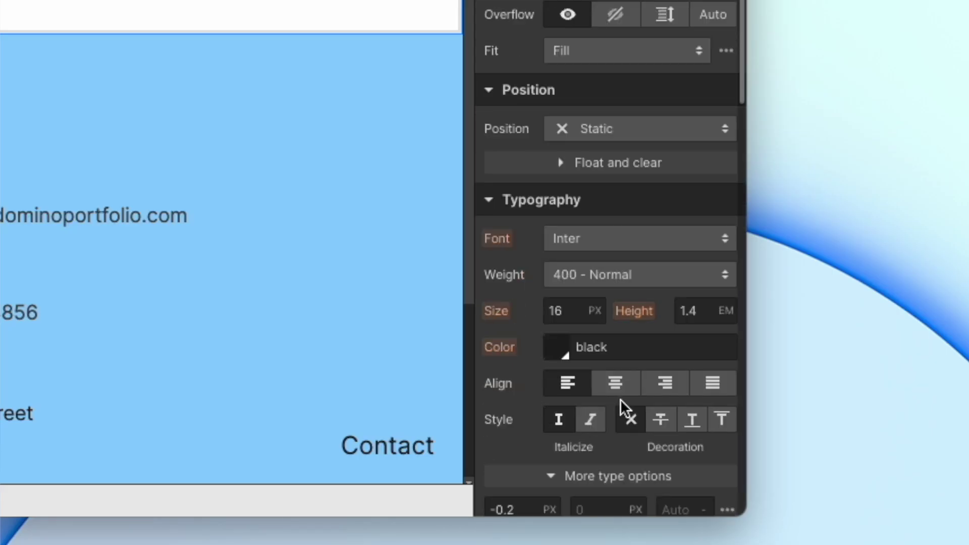
scroll(651, 273, "up", 3)
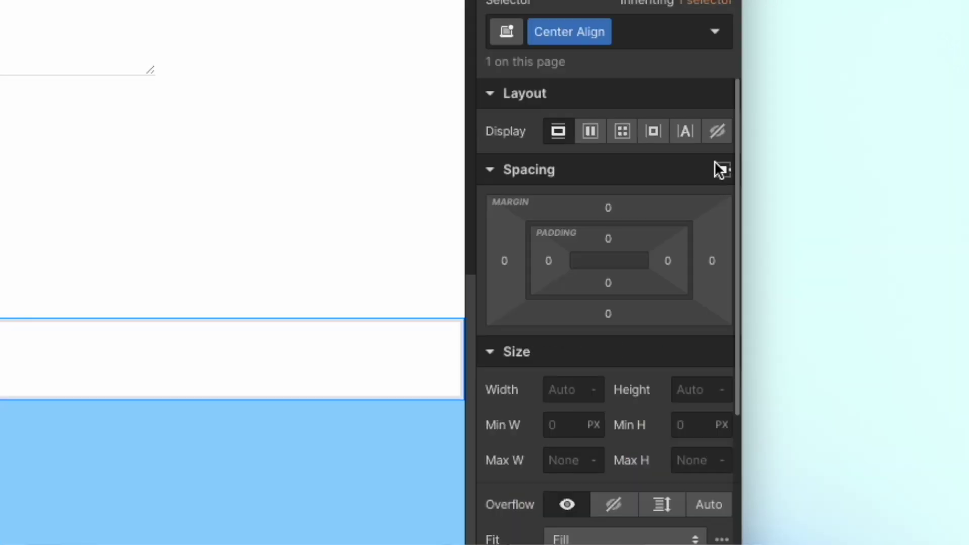
left_click(720, 168)
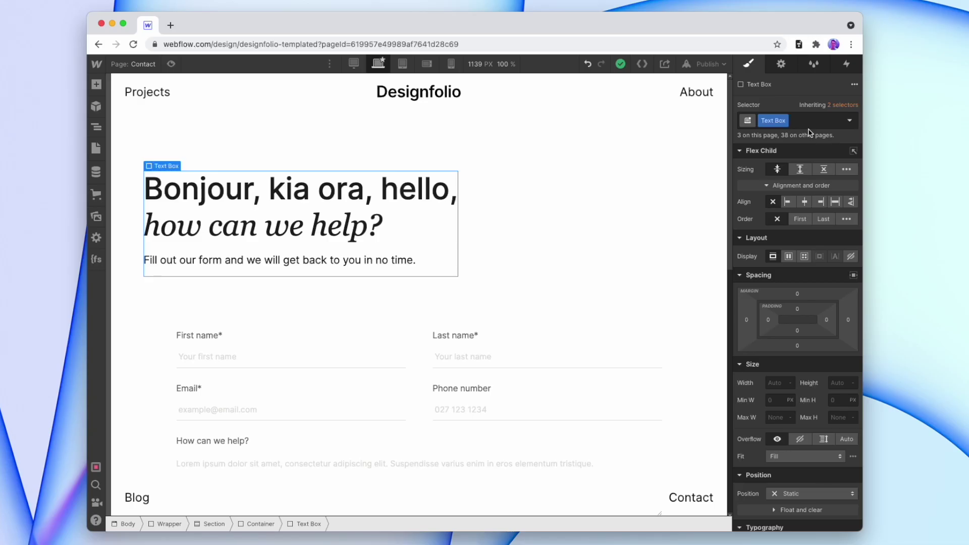
left_click(813, 121)
type("Ce")
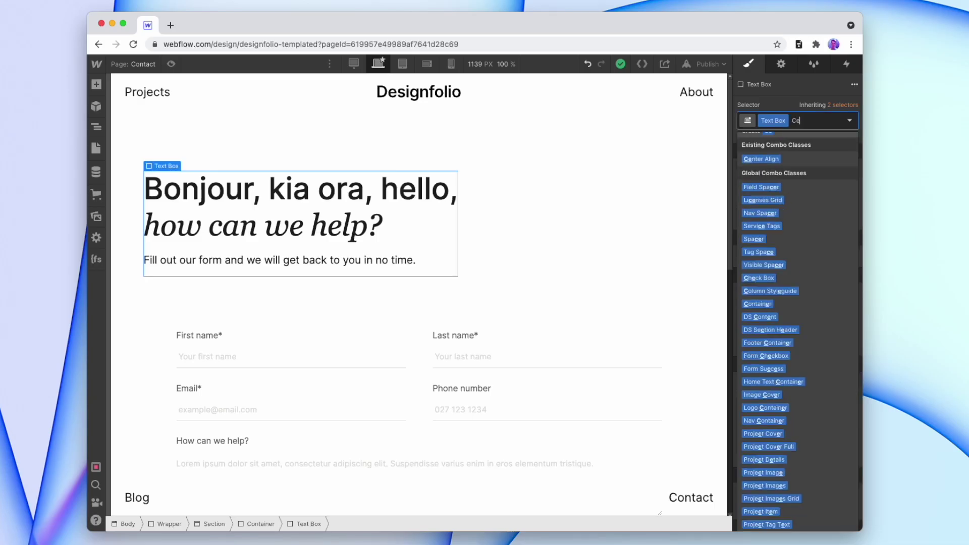
type("nter Align")
key("Return")
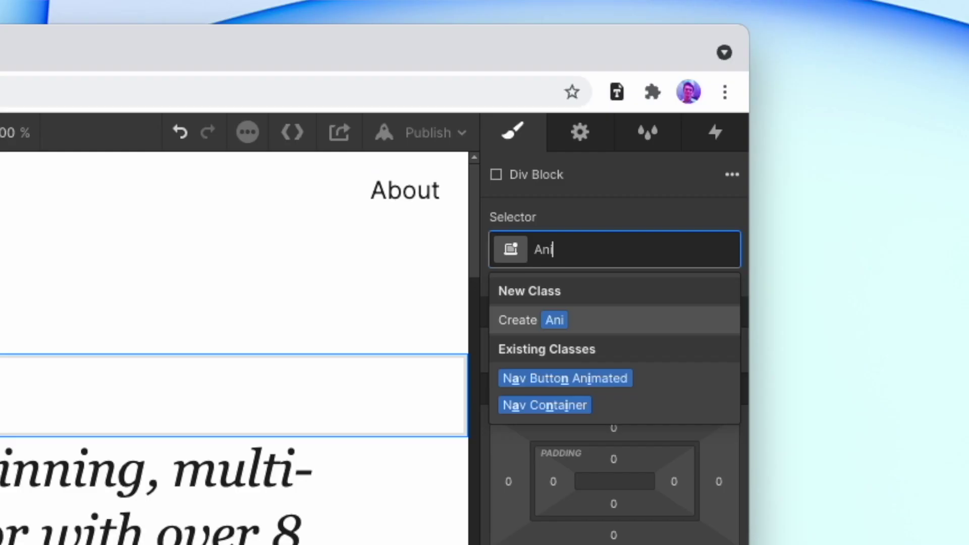
type("imate In")
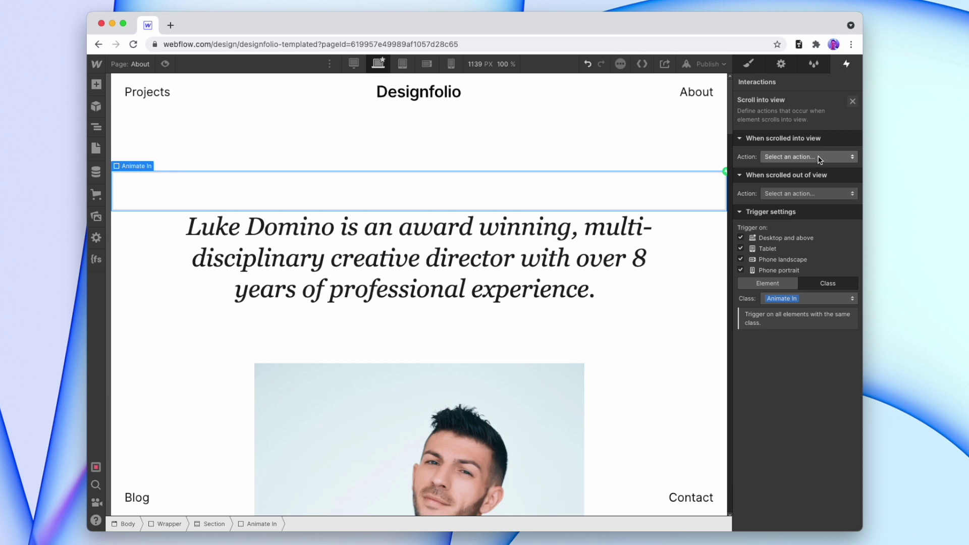
Make the Animate In element slide in on scroll and preview the animation
left_click(819, 158)
left_click(771, 222)
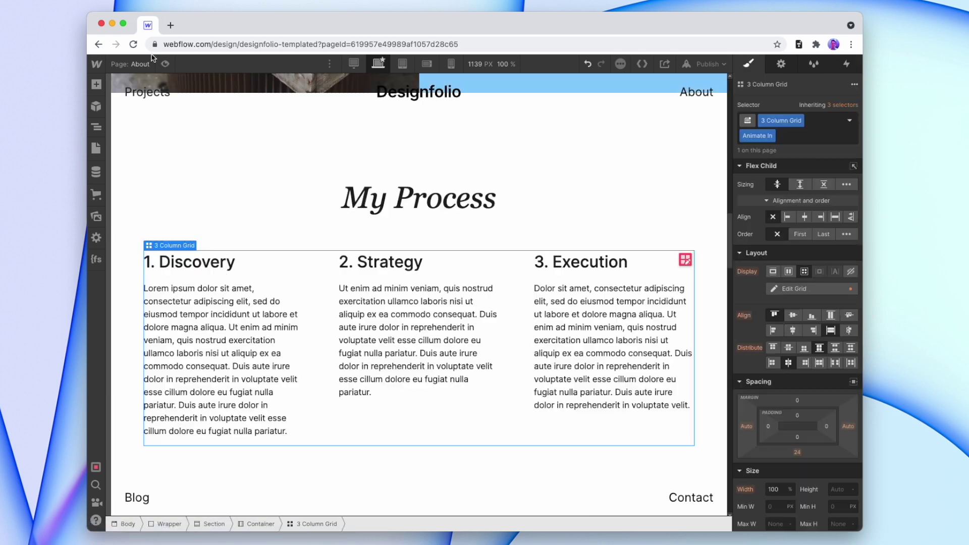
left_click(163, 63)
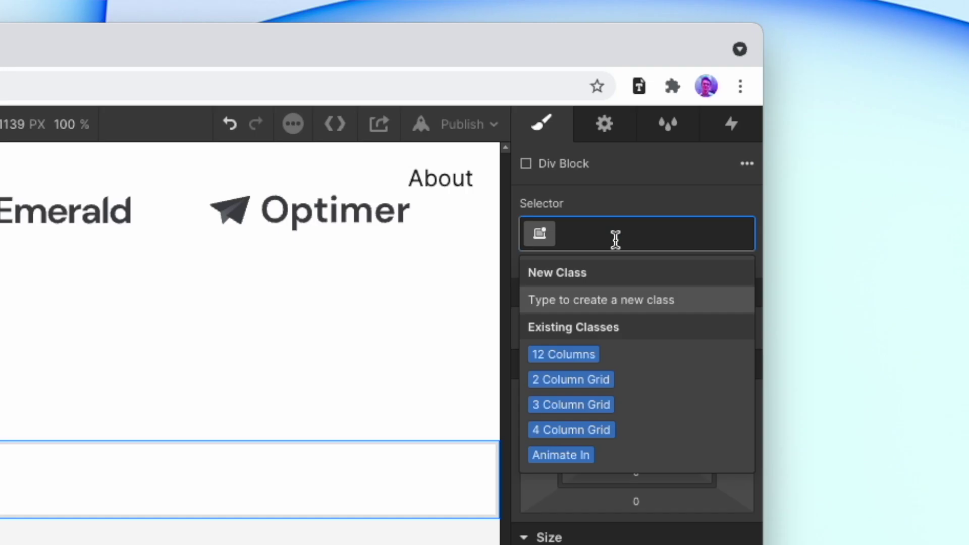
Create an Opacity 80 combo class on the cover image with 80% opacity
type("Opacity")
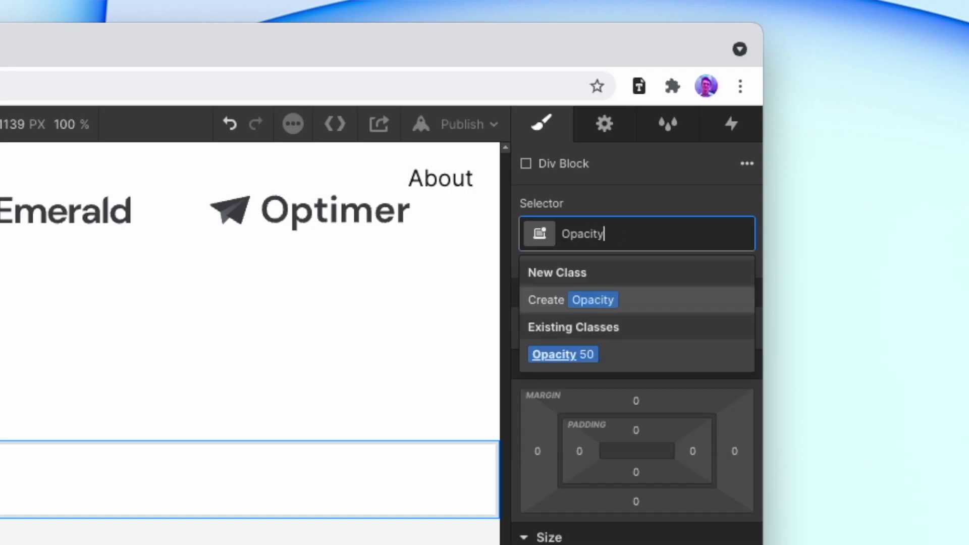
type(" 80")
key("Return")
type("0")
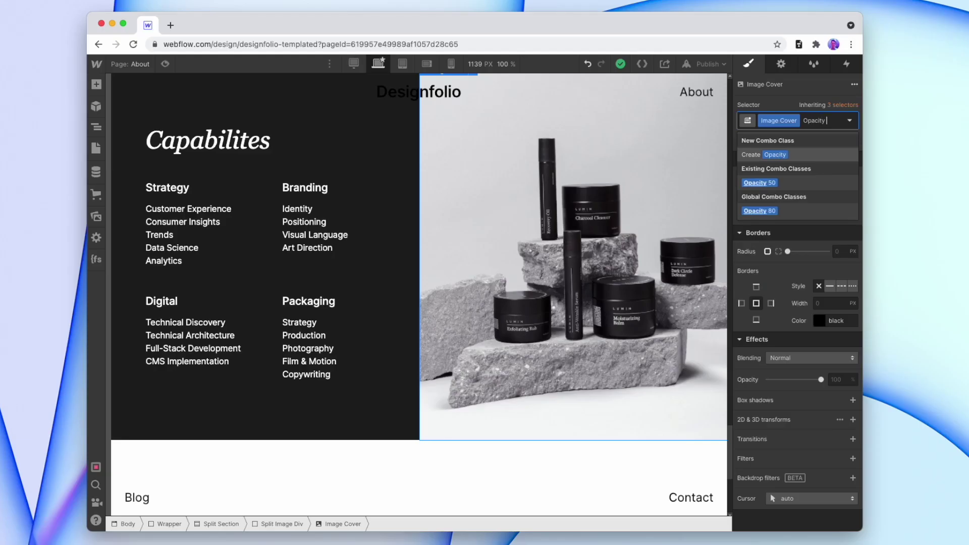
key("Down")
key("Down")
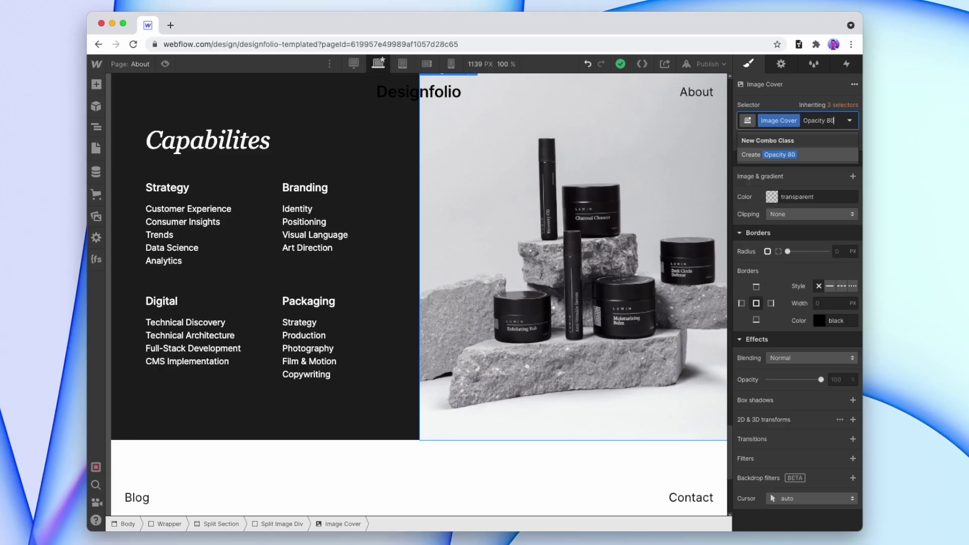
key("Return")
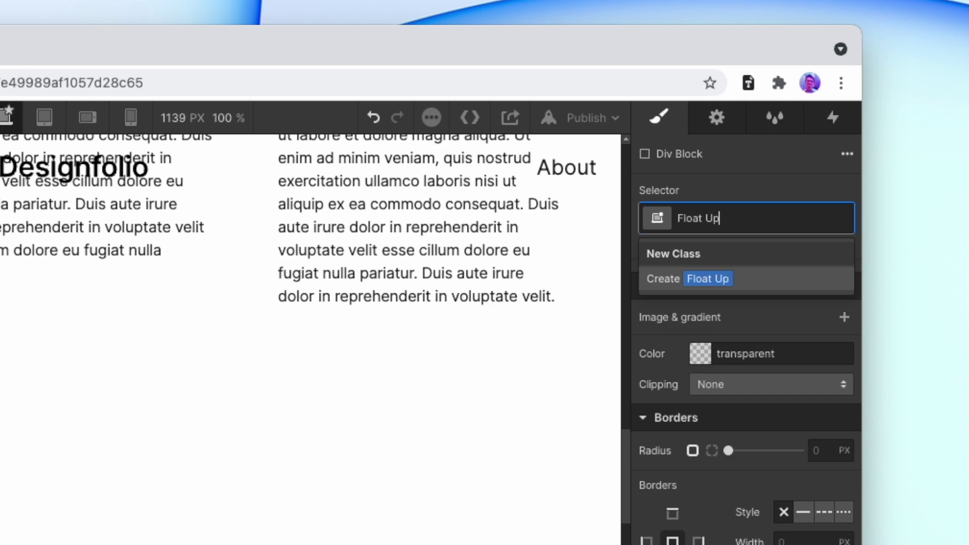
Create a Float Up class on the div with a hover-state Move Y of -4px
key("Return")
left_click(849, 226)
left_click(740, 307)
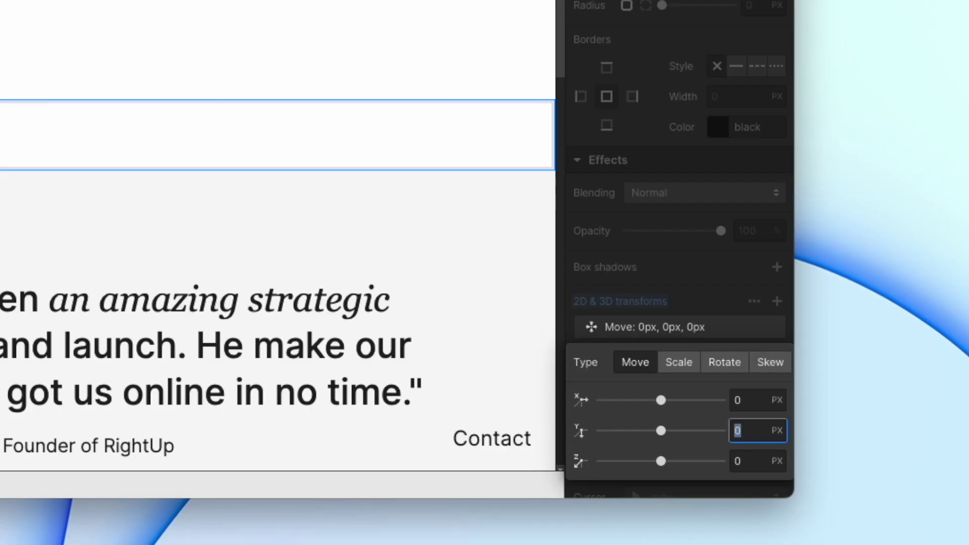
type("-4")
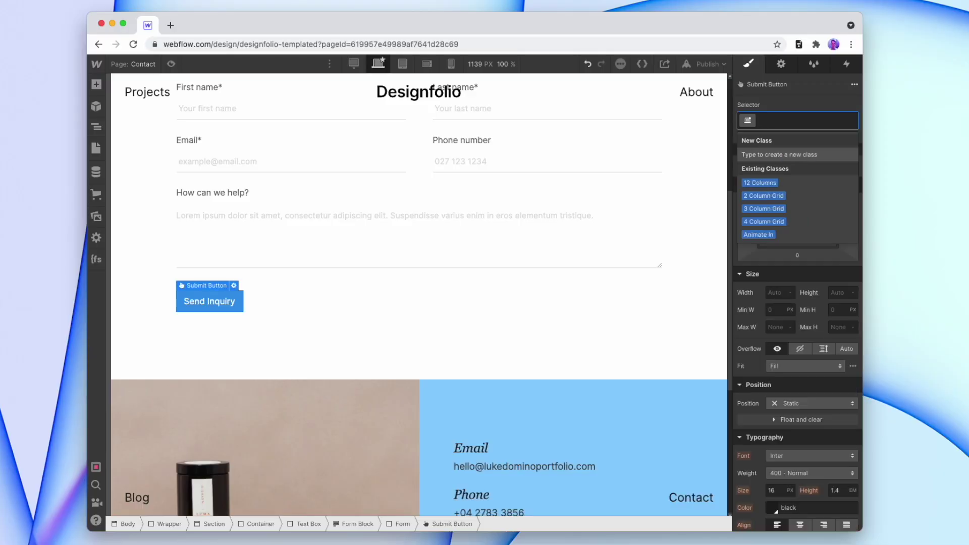
type("button")
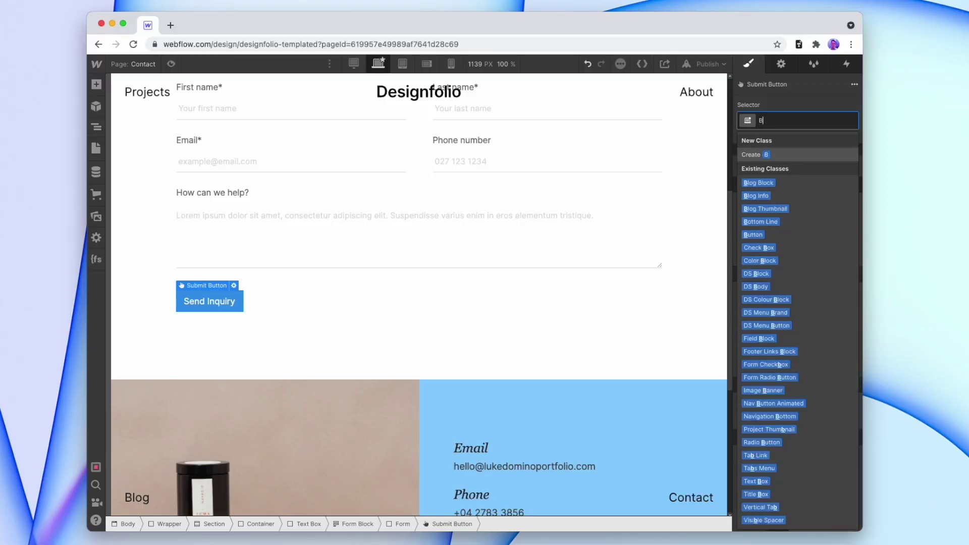
Apply the Button class and the Light combo class to the Send Inquiry submit button
key("Return")
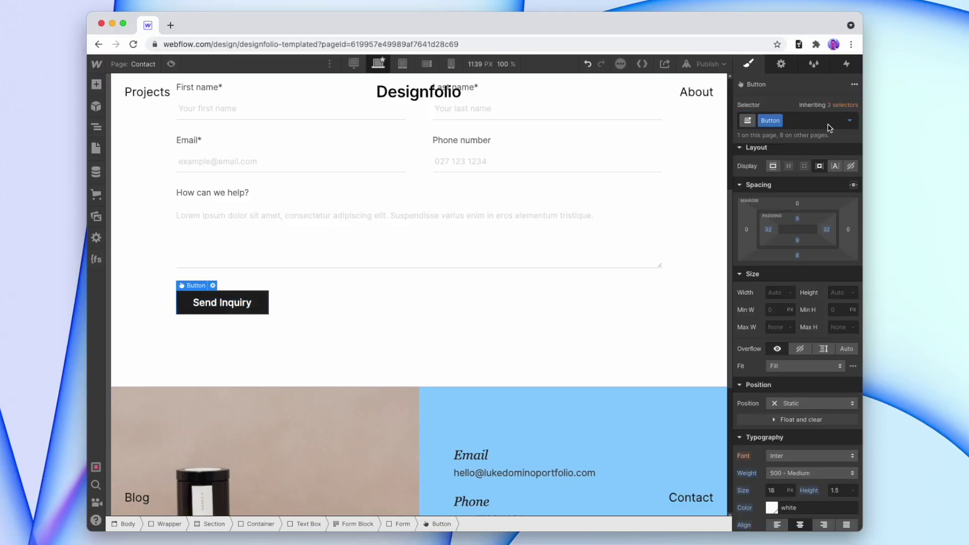
type("light")
key("Return")
scroll(816, 131, "down", 6)
scroll(830, 204, "down", 10)
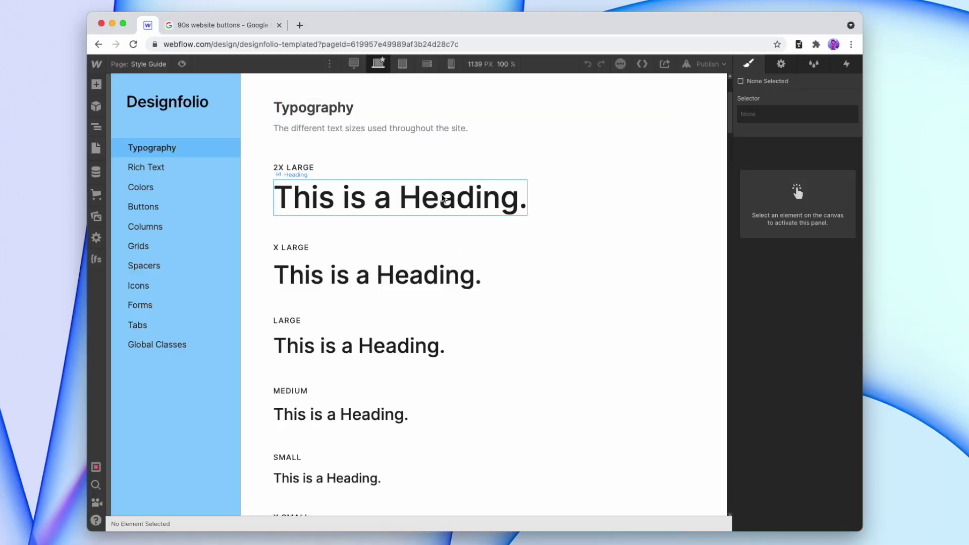
Give the X Large intro heading the L combo class instead of M
left_click(460, 284)
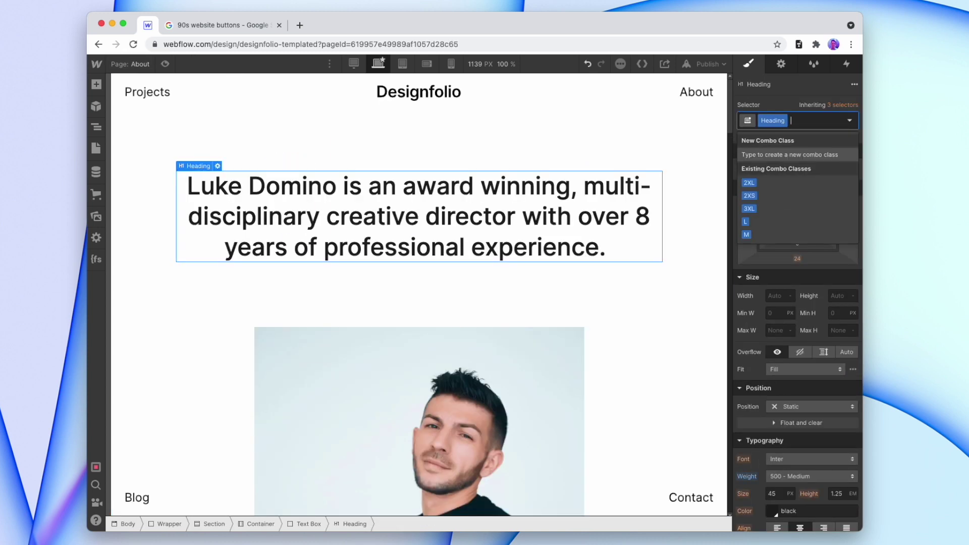
left_click(822, 118)
type("M")
key("Return")
key("BackSpace")
left_click(801, 146)
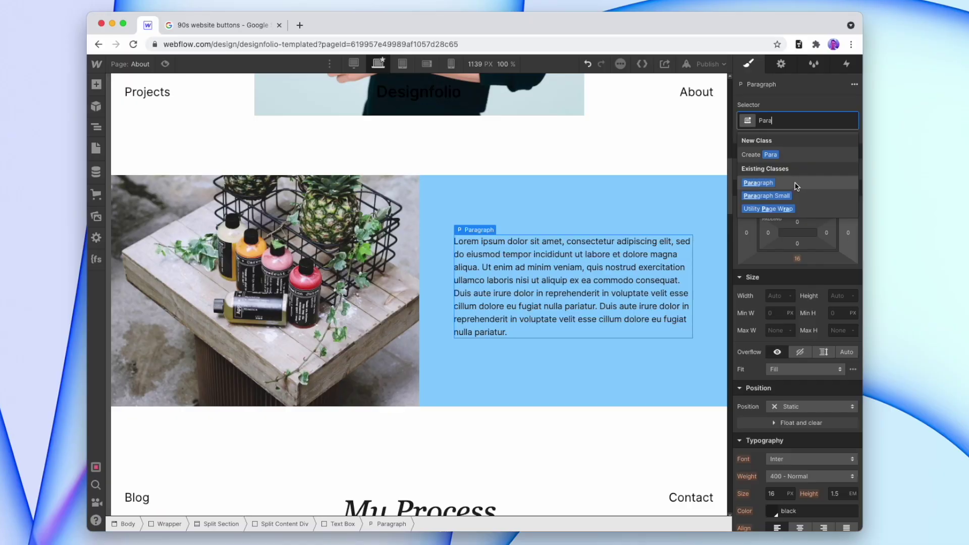
Give the split-section paragraph the Paragraph class with the Large combo class instead of Small
left_click(796, 186)
left_click(814, 125)
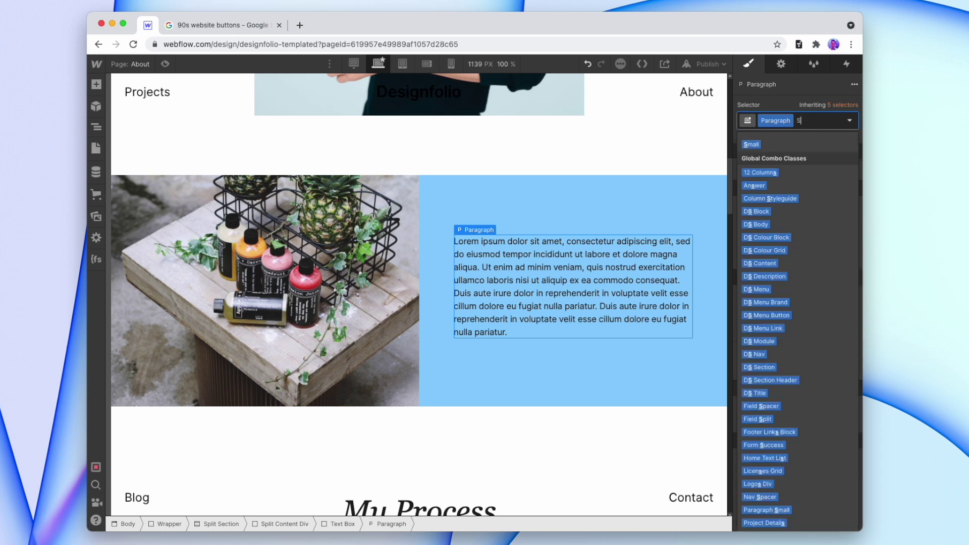
type("Smal")
left_click(788, 208)
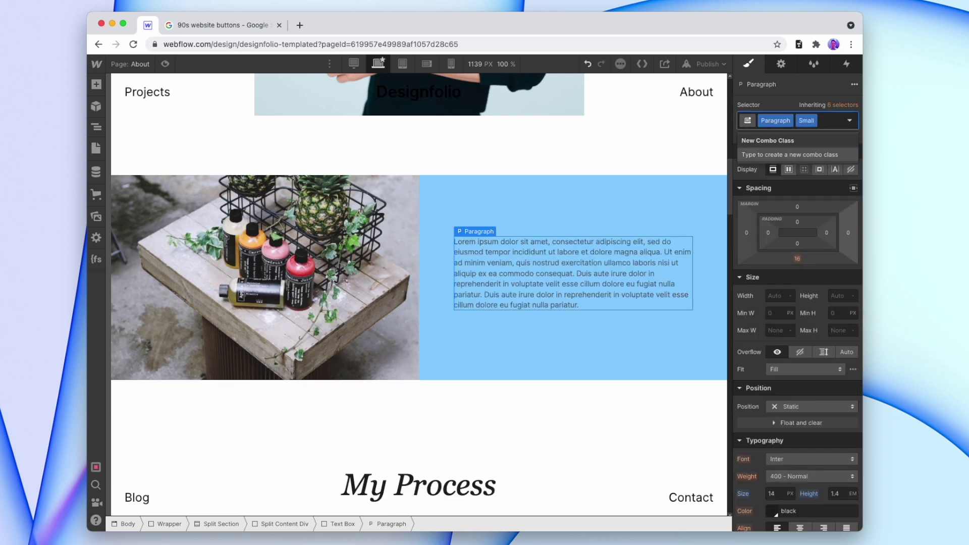
key("BackSpace")
type("La")
left_click(766, 186)
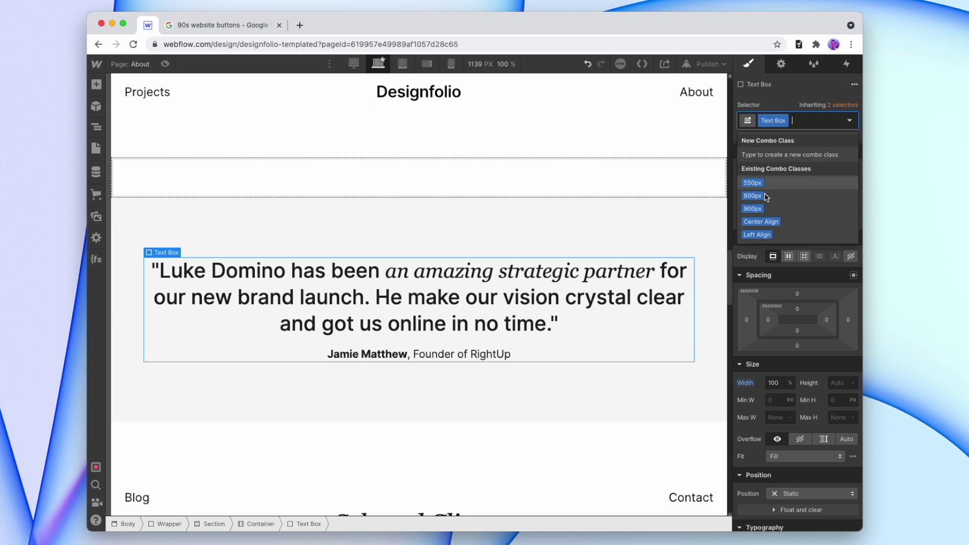
Try the 550px and 800px combo classes, then create a 750px combo class with 750 max width
left_click(752, 183)
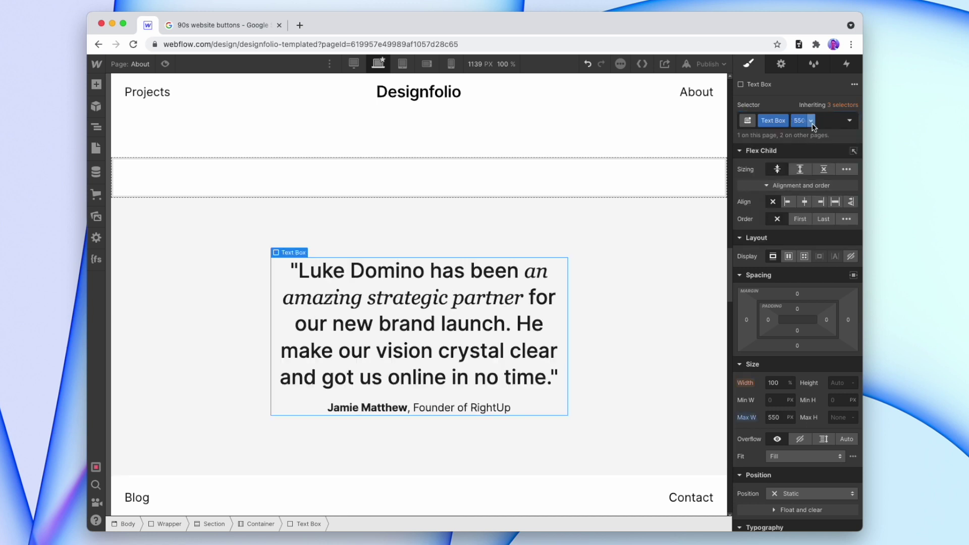
left_click(829, 126)
key("BackSpace")
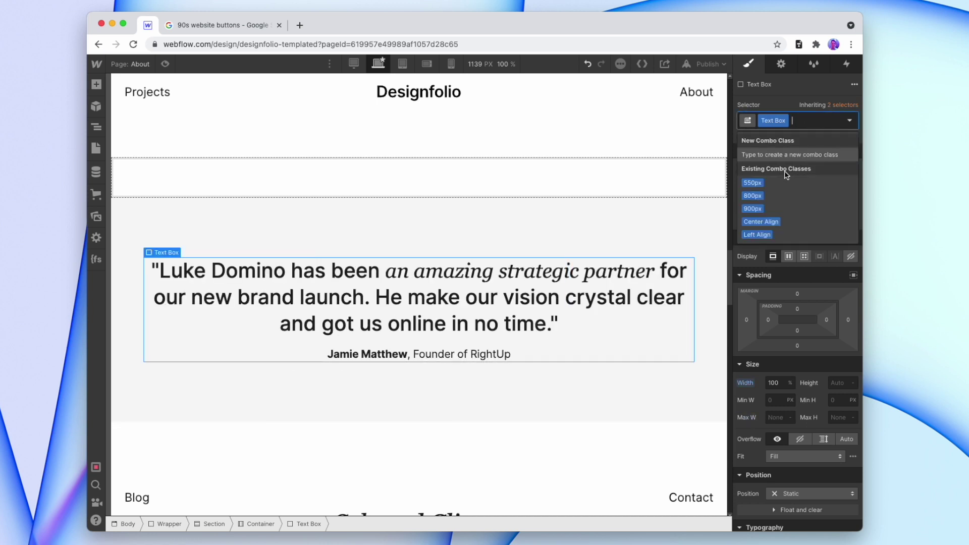
left_click(752, 196)
left_click(828, 120)
key("BackSpace")
type("750px")
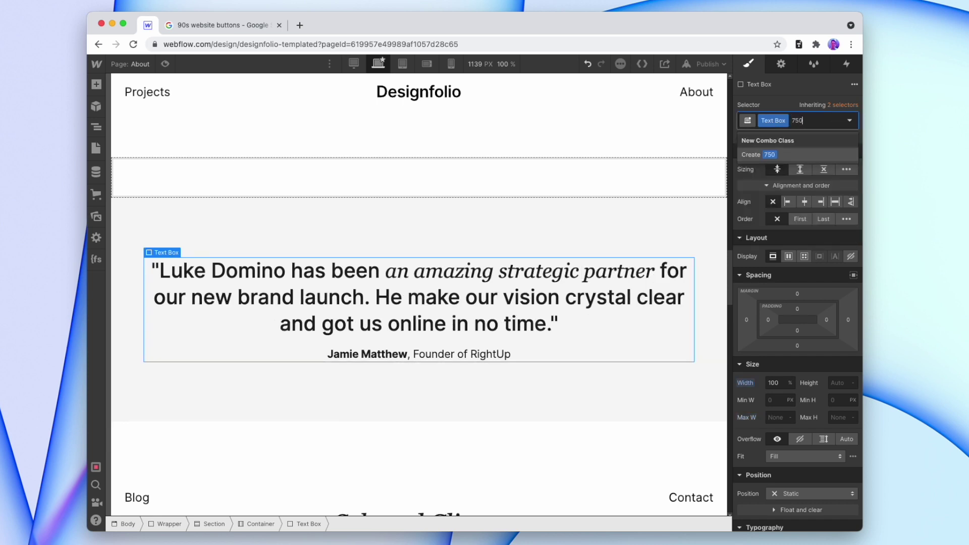
key("Return")
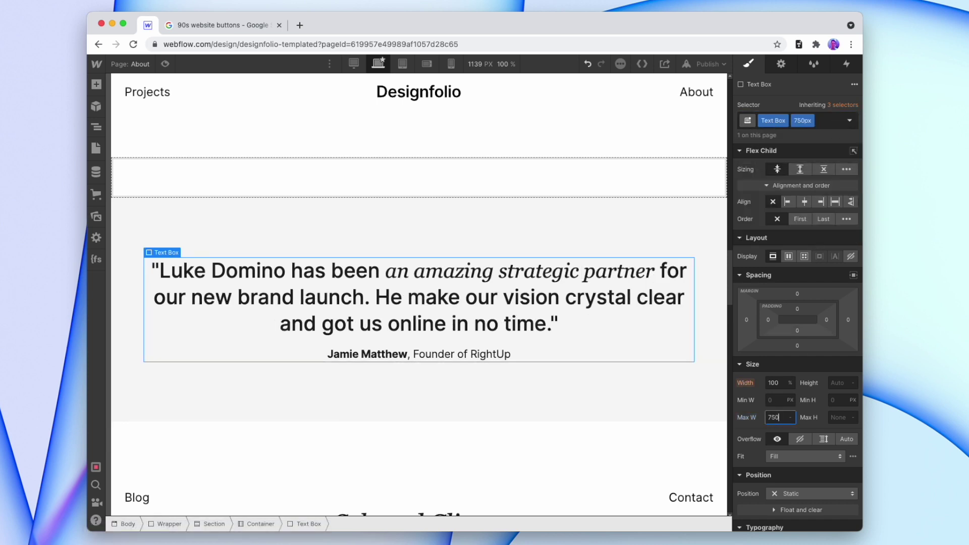
key("Return")
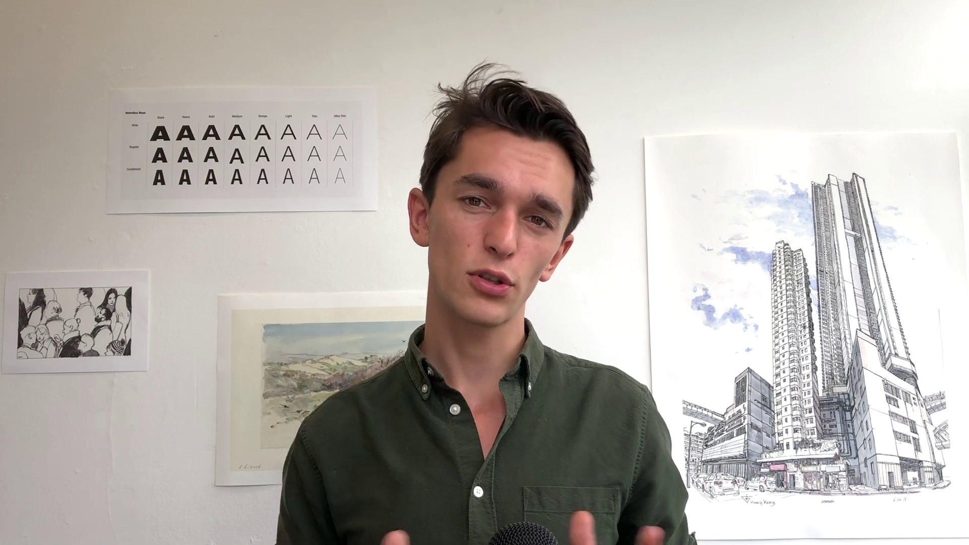